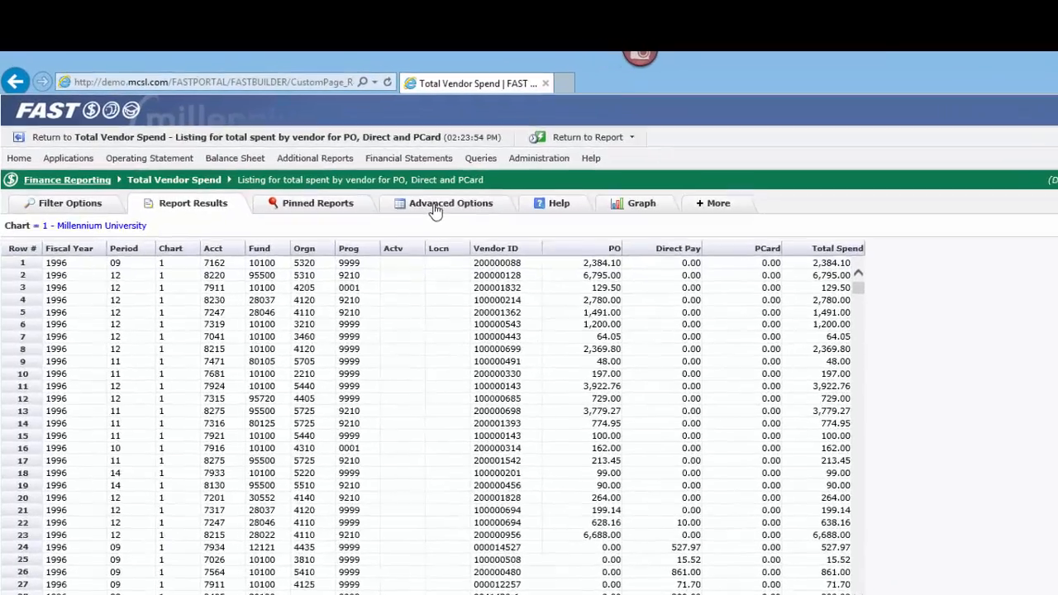
Step: In the report's advanced options, display only Fiscal Year, Period, Vendor ID, PO, Direct Pay, PCard and Total Spend
click(361, 174)
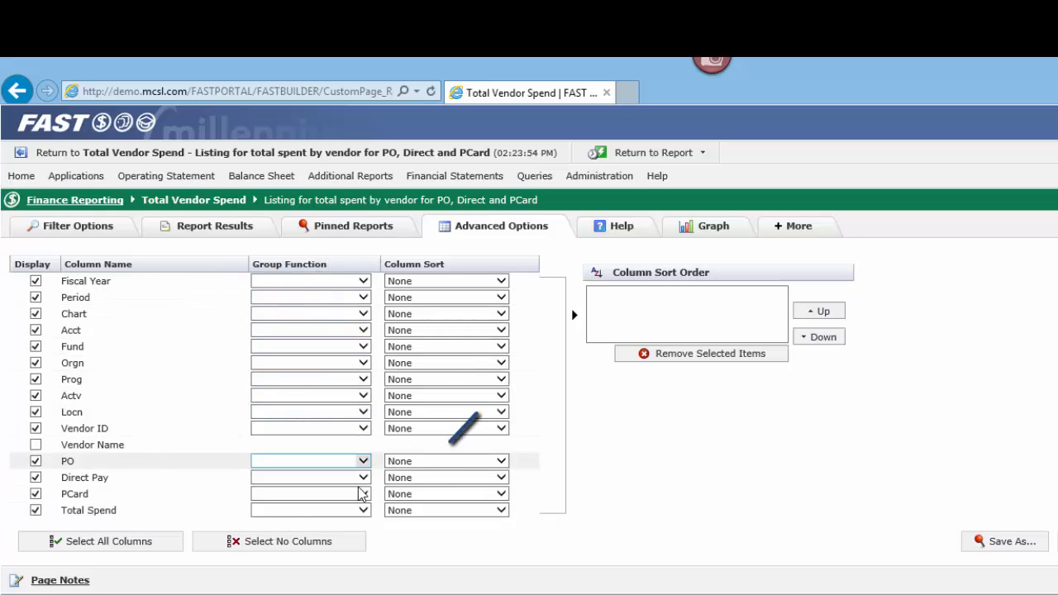
click(263, 546)
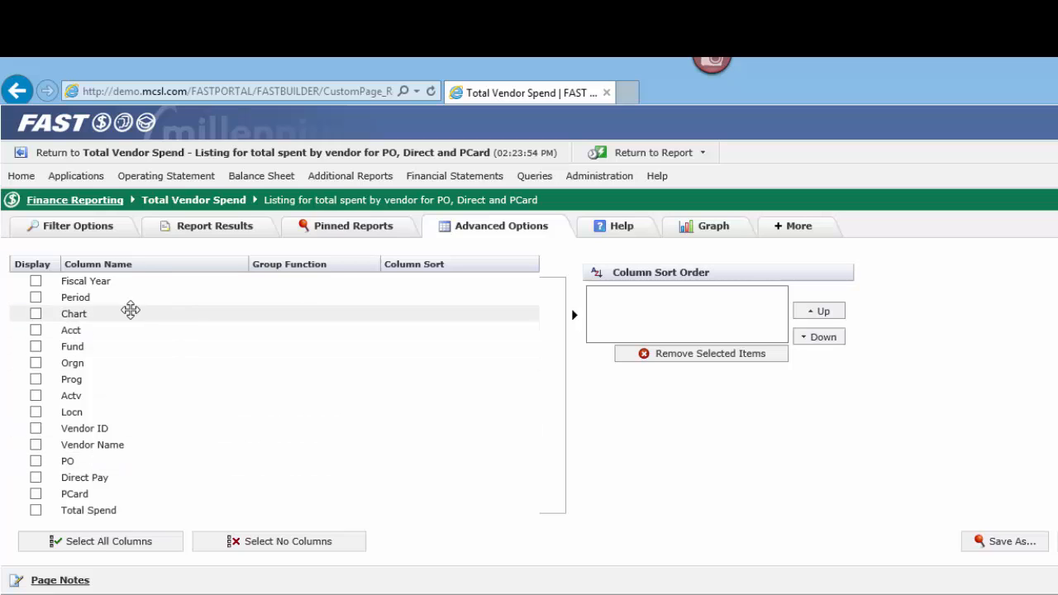
click(36, 282)
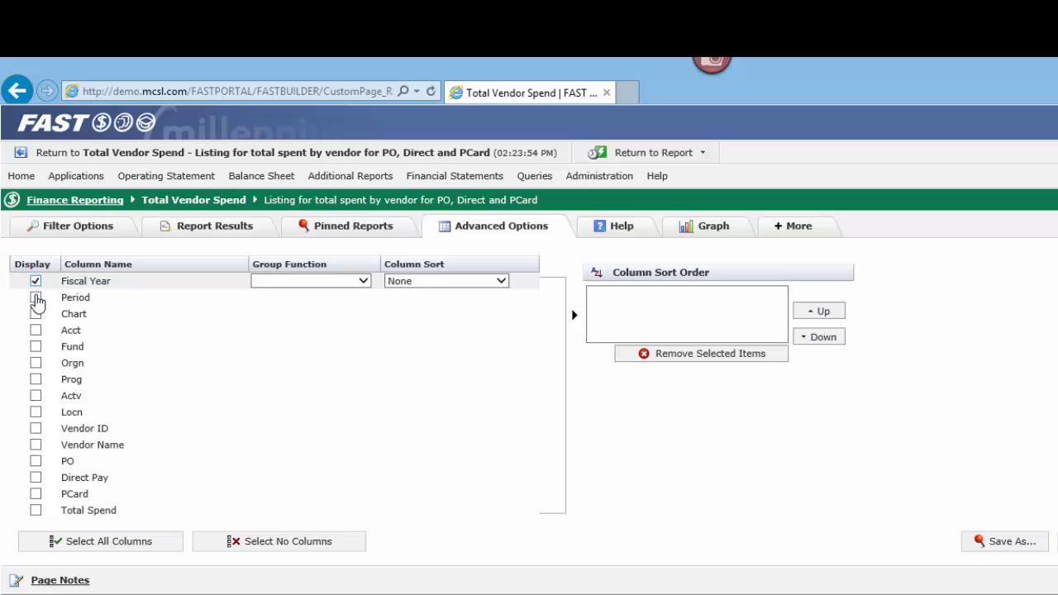
click(35, 299)
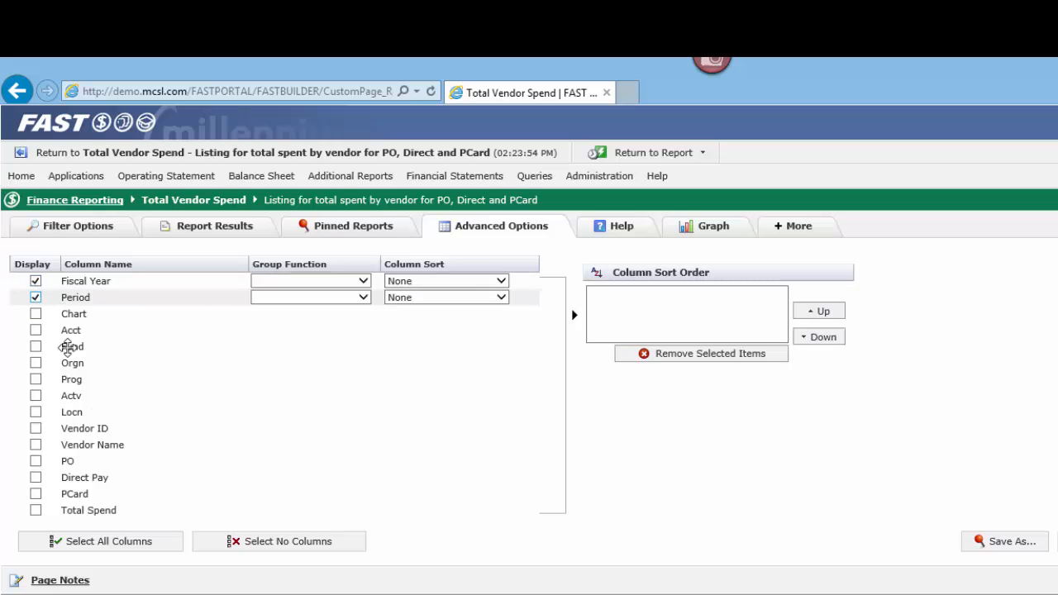
click(35, 429)
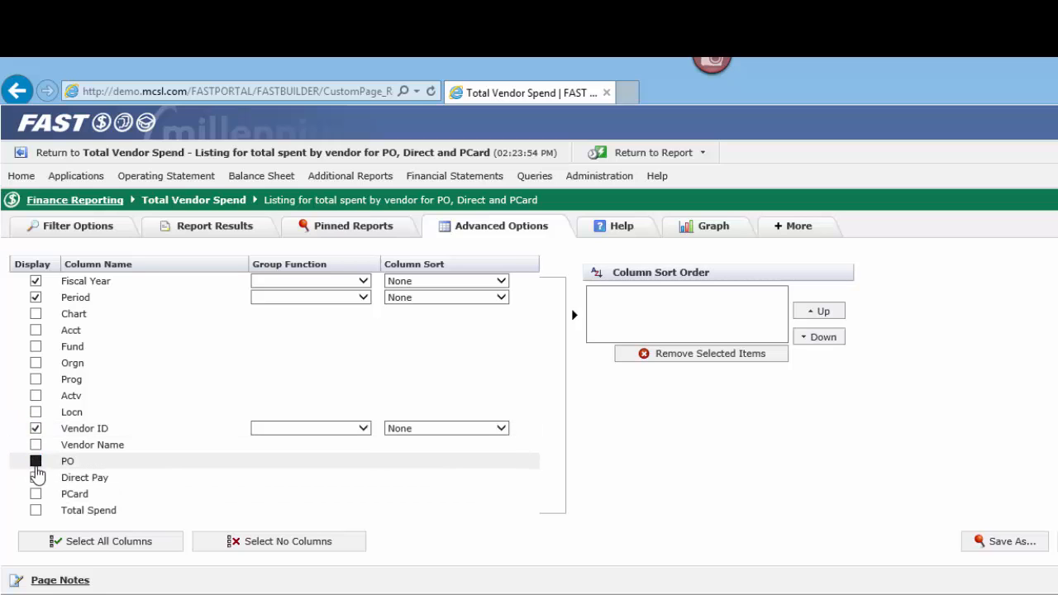
click(36, 462)
click(36, 478)
click(35, 495)
click(36, 511)
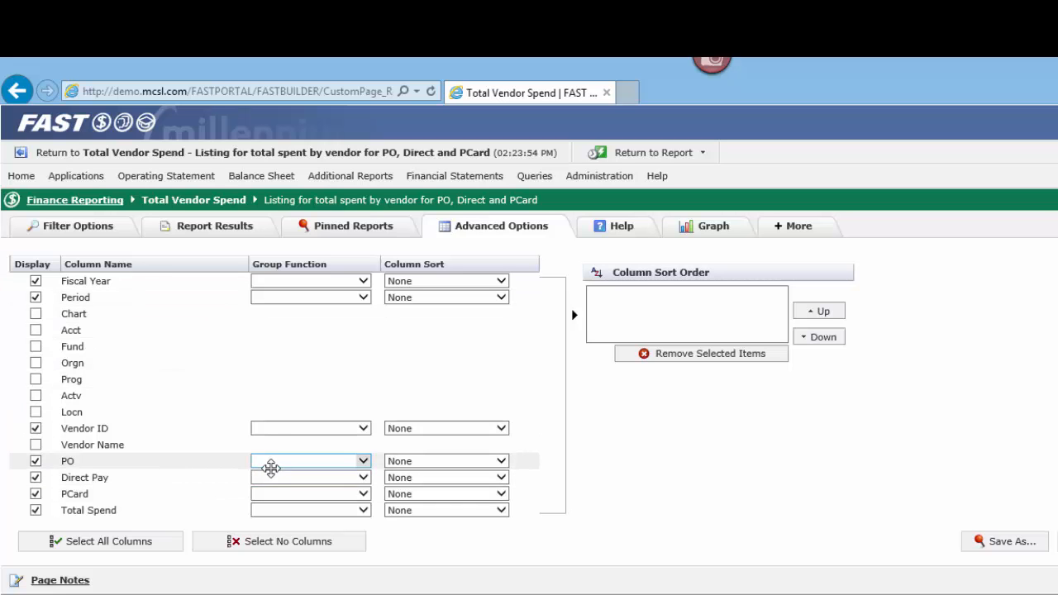
Step: Set the group function to Sum for the PO, Direct Pay, PCard and Total Spend columns
click(360, 460)
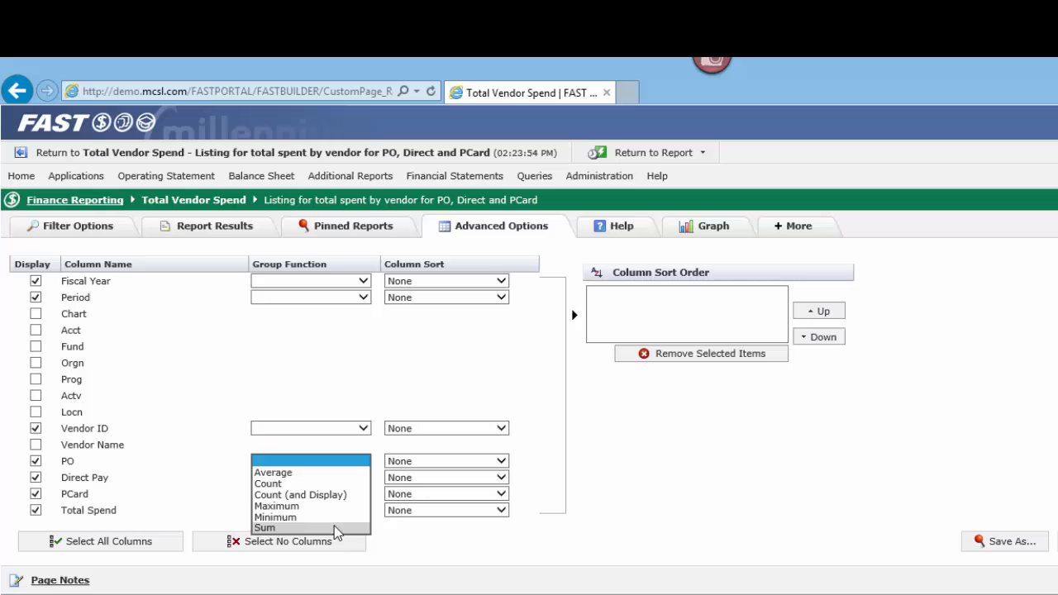
click(334, 527)
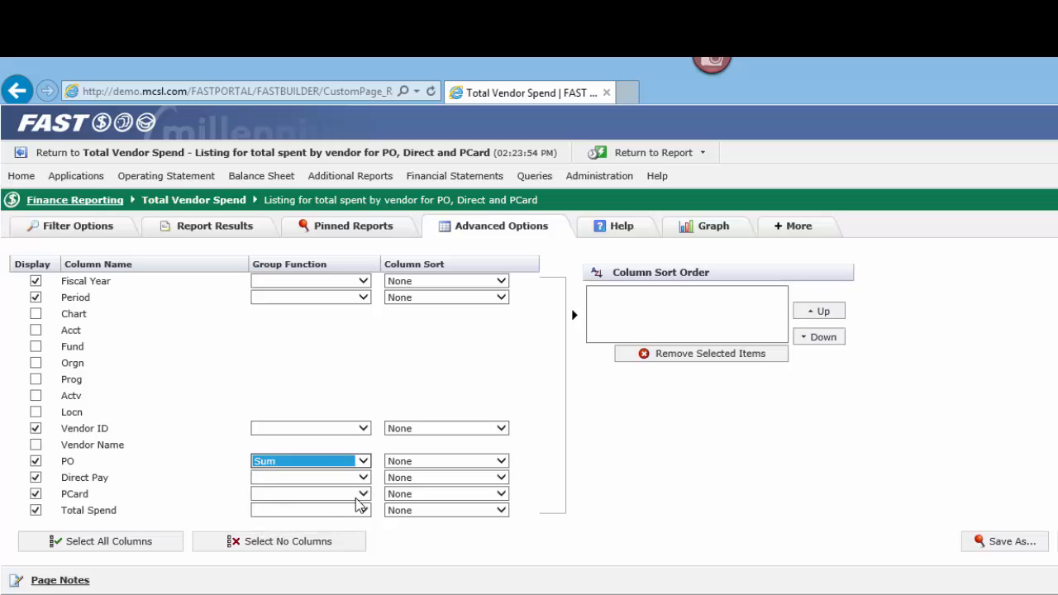
click(363, 478)
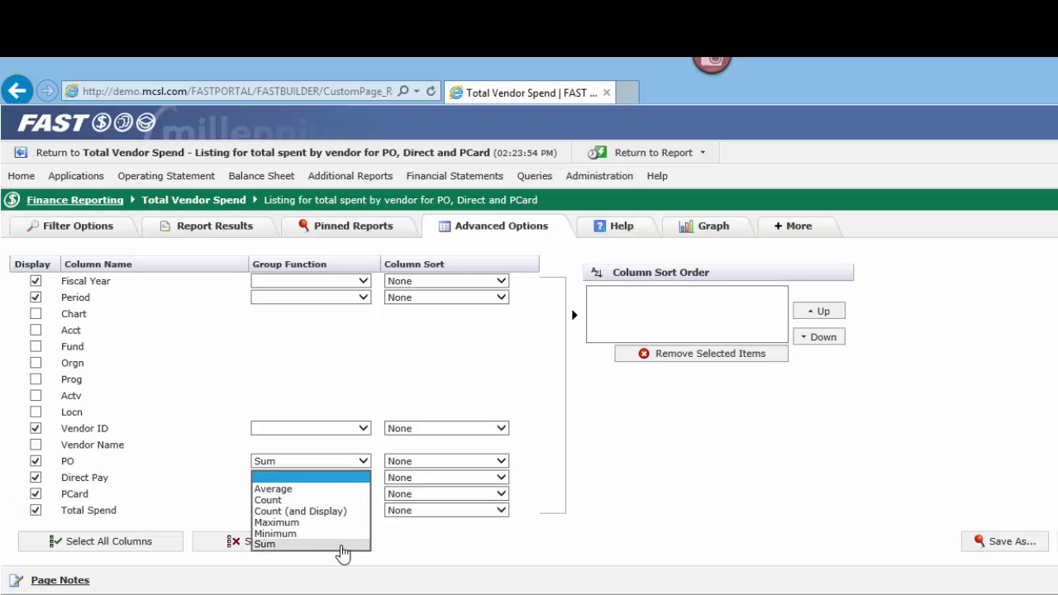
click(341, 544)
click(361, 494)
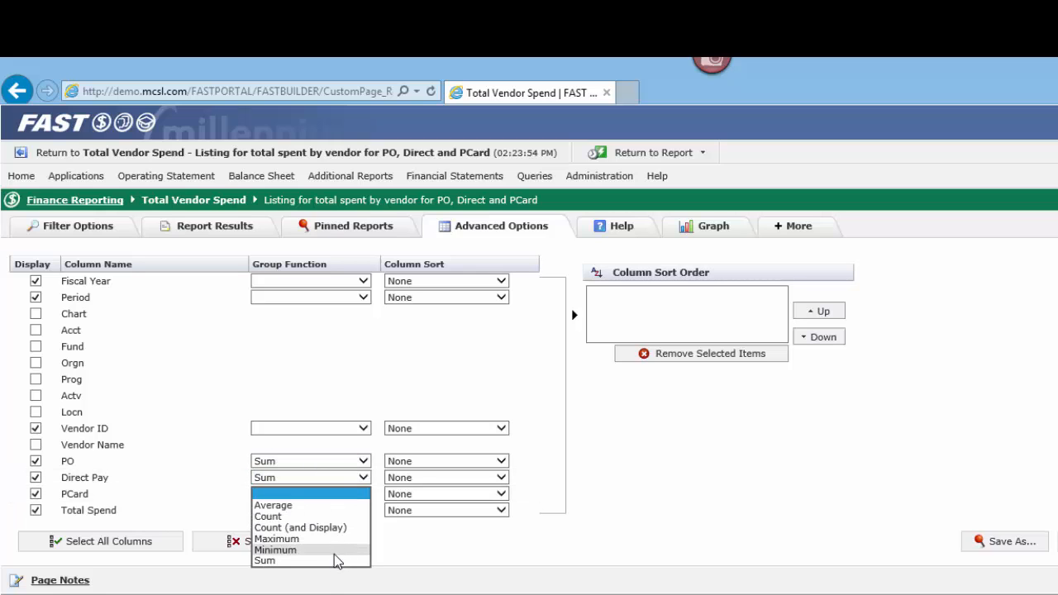
click(336, 561)
click(364, 511)
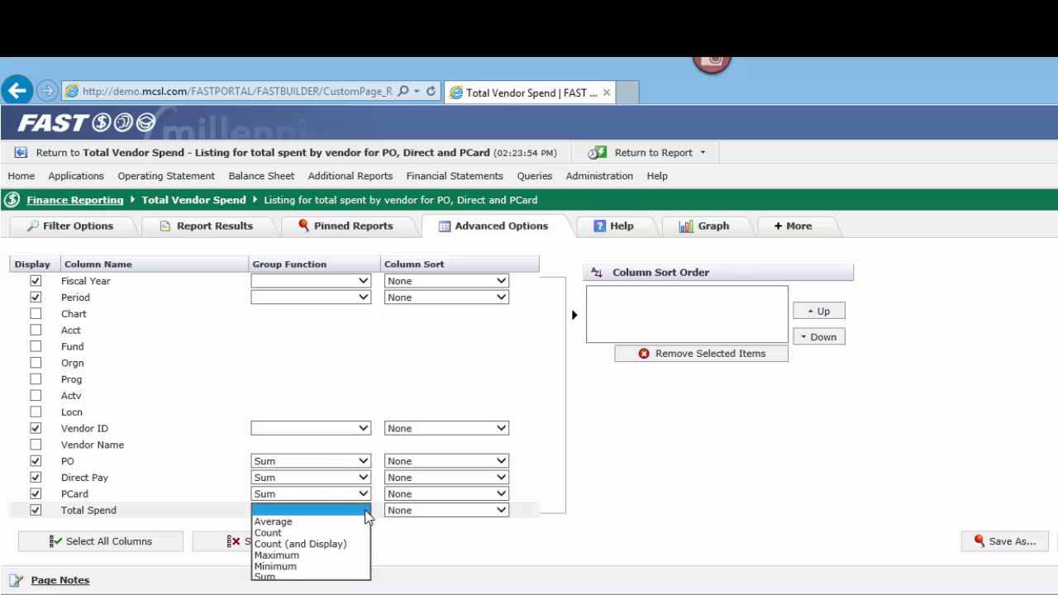
click(335, 577)
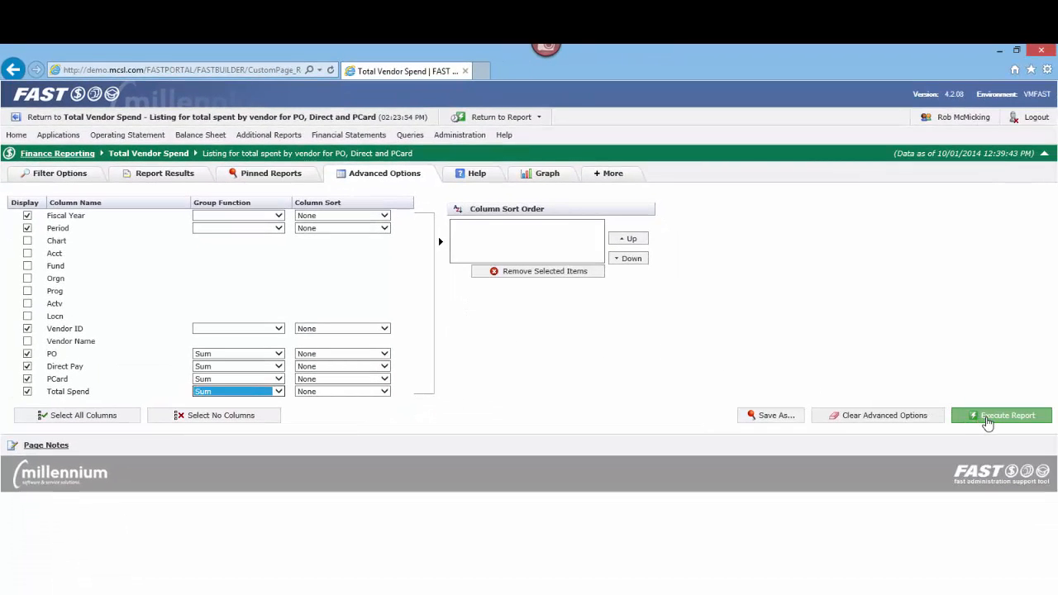
Step: Execute the grouped report and sort its results by Sum(Total Spend) in descending order
click(988, 418)
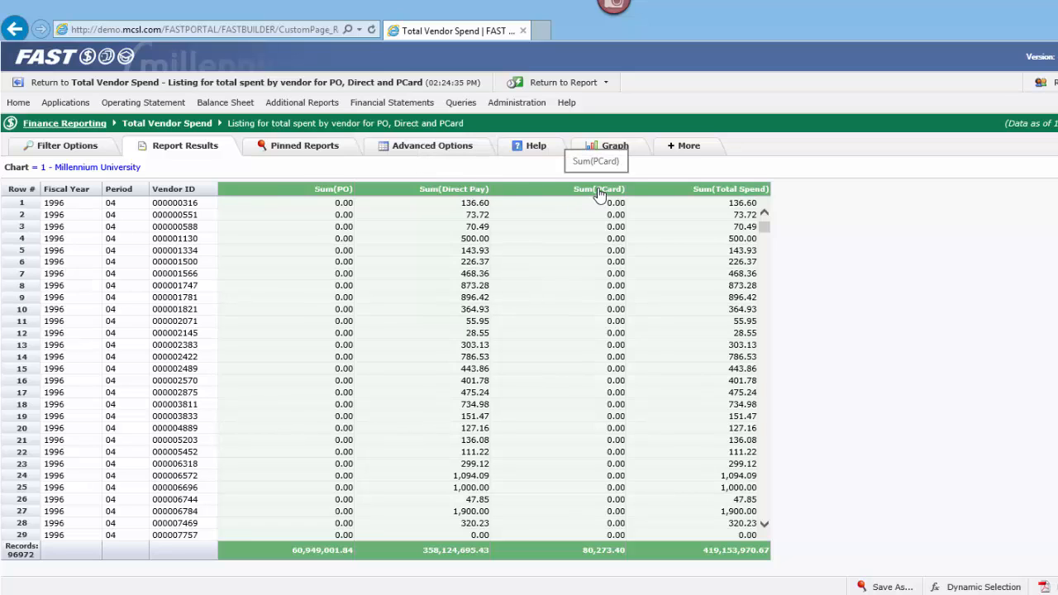
click(701, 193)
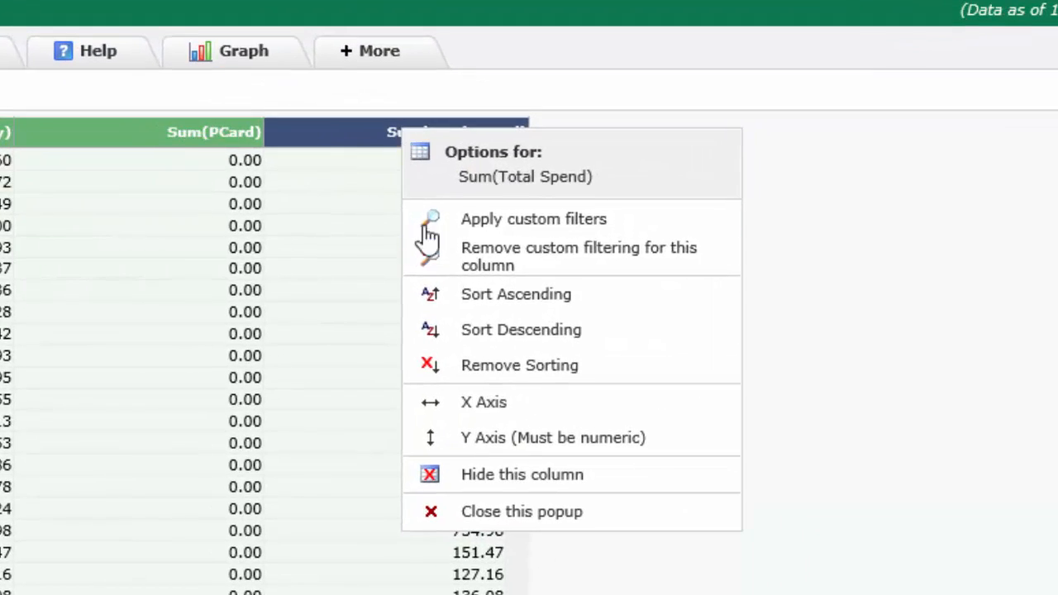
click(479, 334)
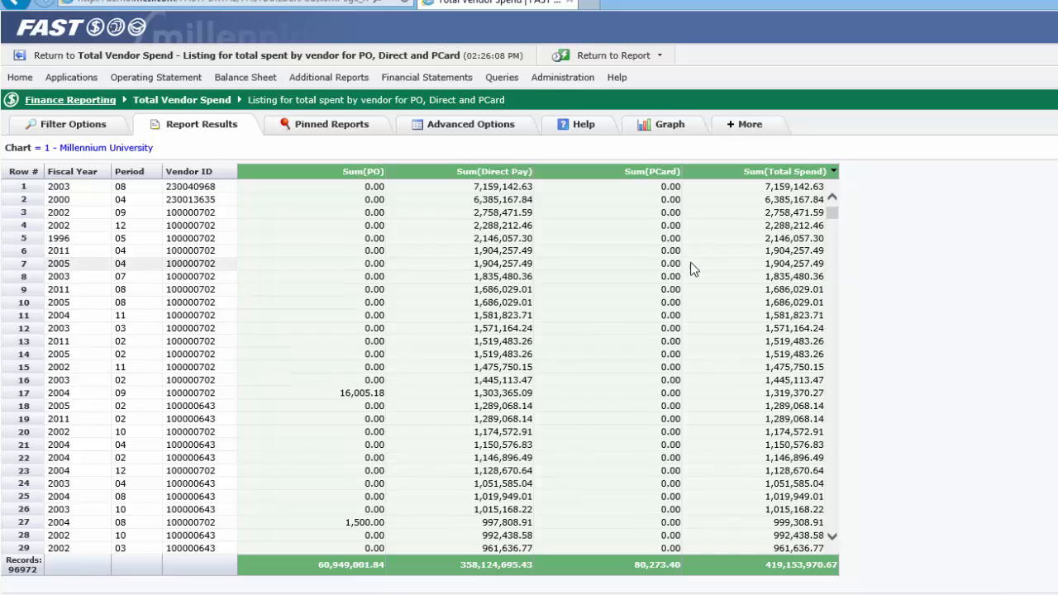
Step: Apply a custom filter to the Sum(Total Spend) column showing only rows >= 200000
click(796, 172)
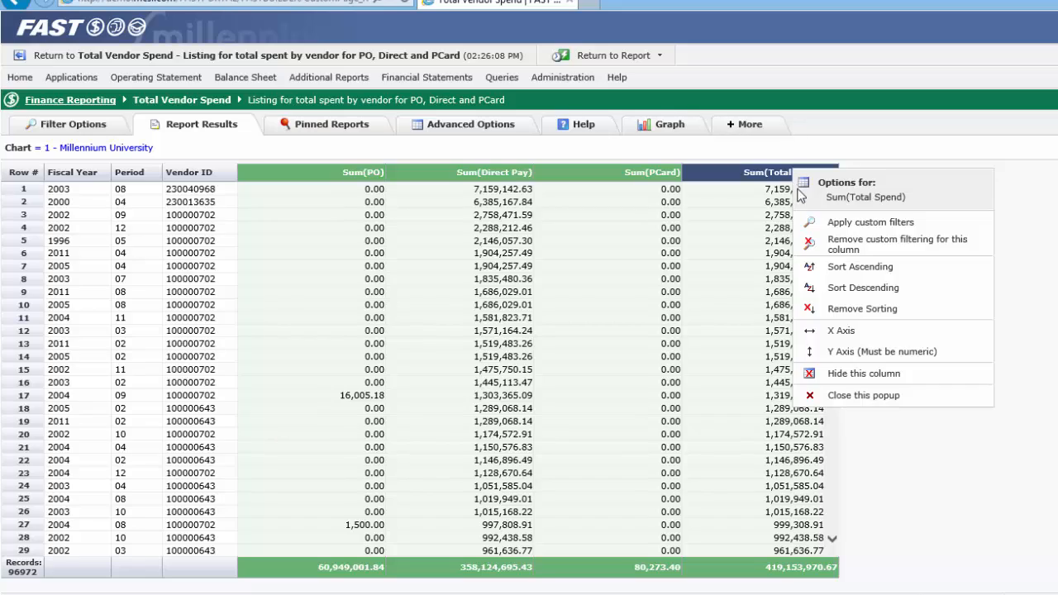
click(800, 199)
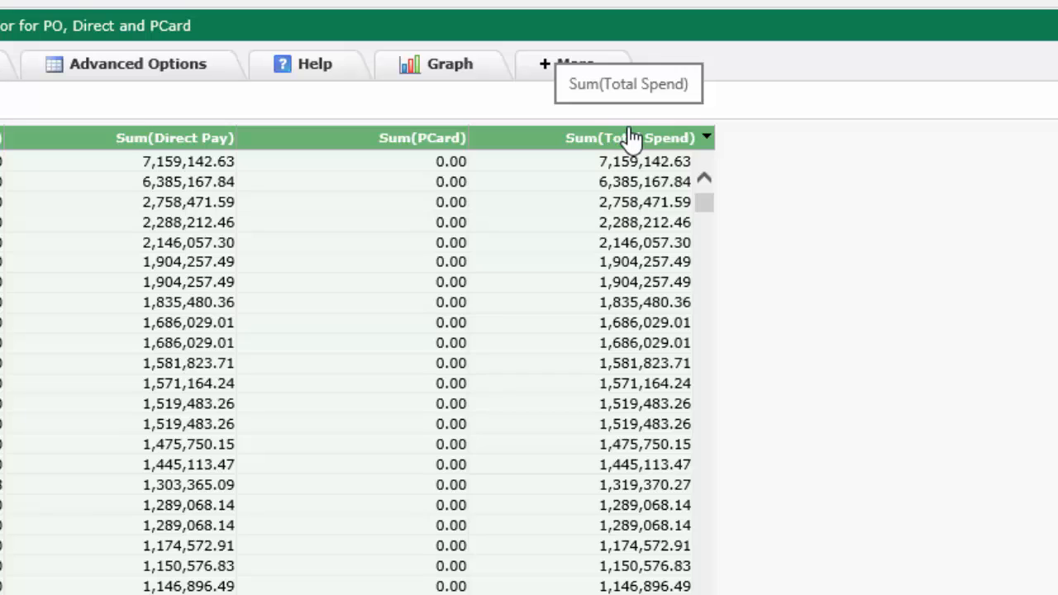
click(630, 140)
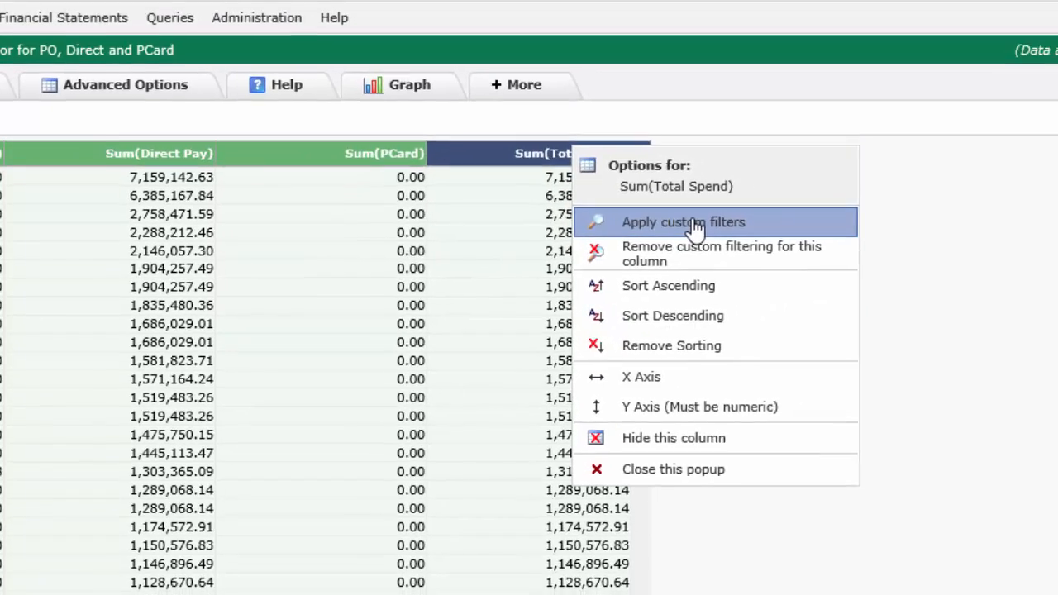
click(759, 217)
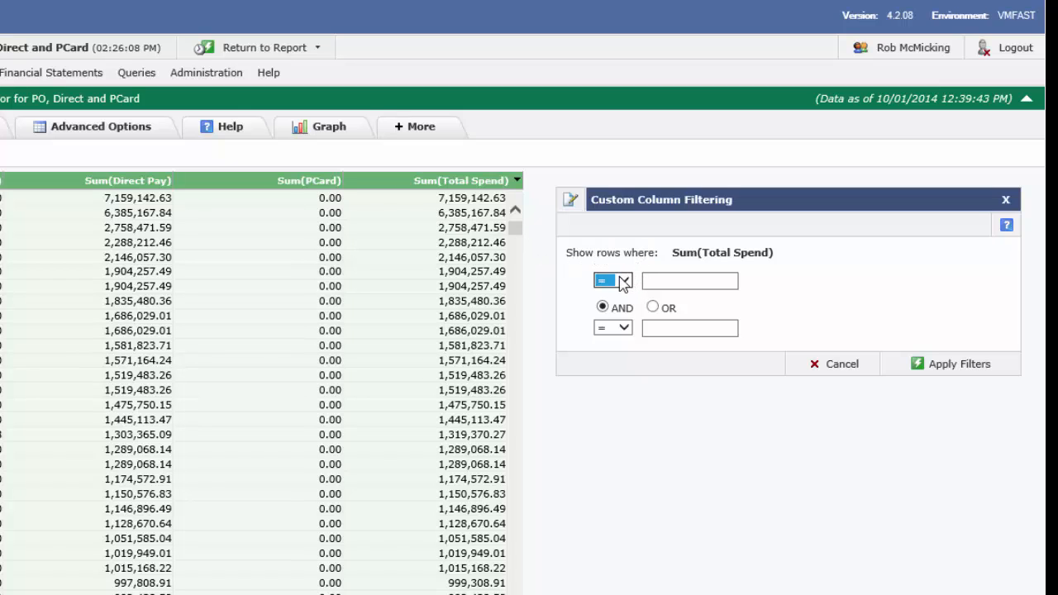
click(624, 282)
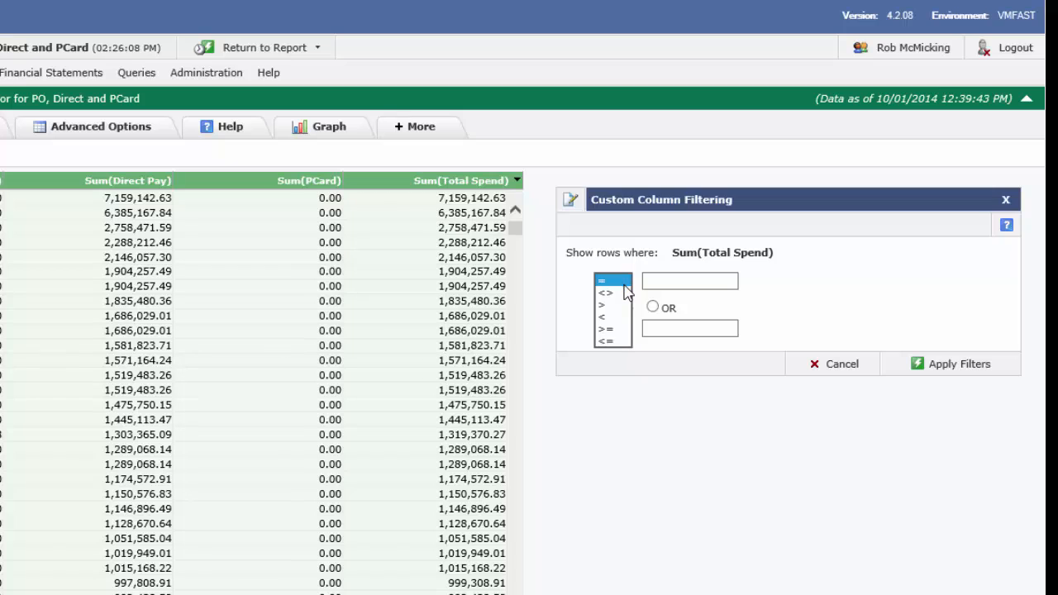
click(618, 329)
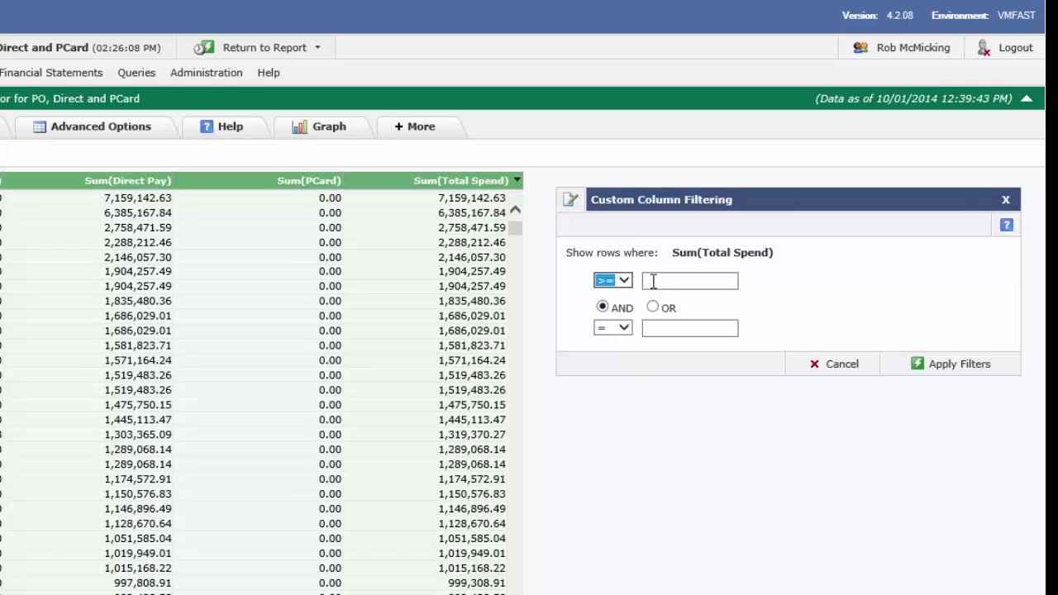
click(661, 284)
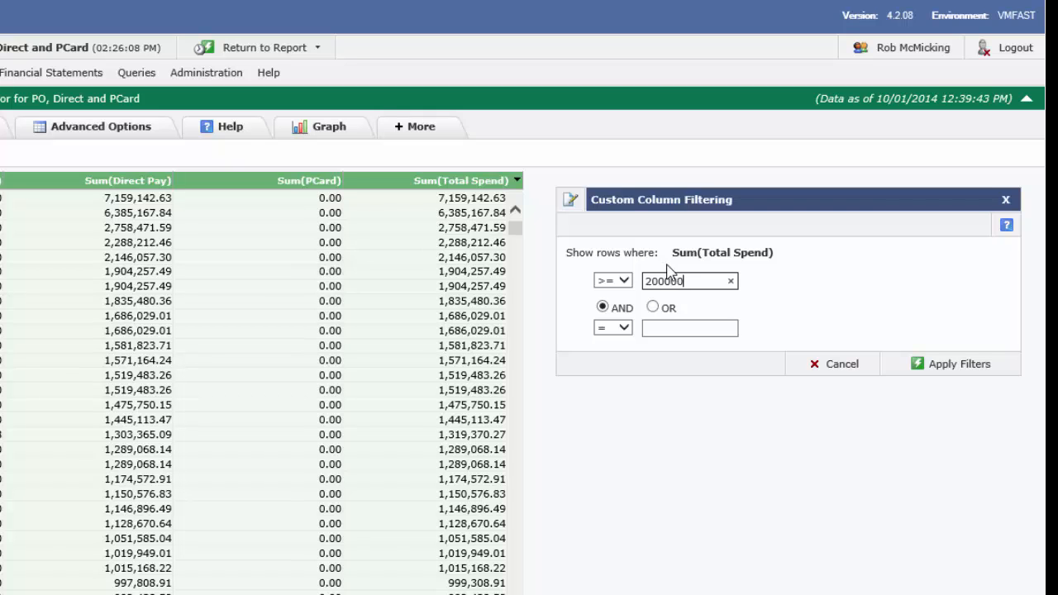
click(932, 365)
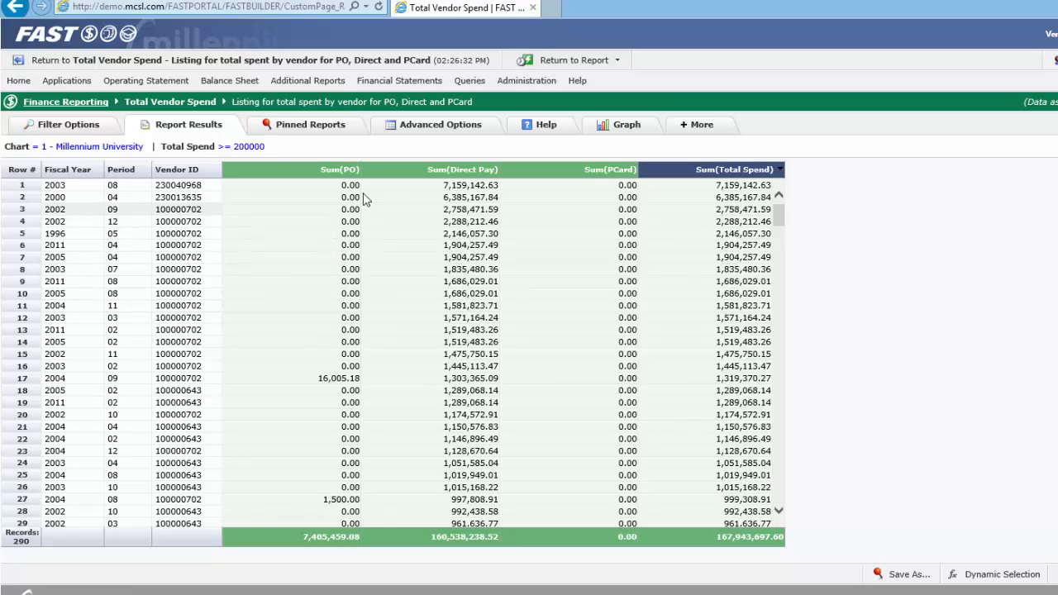
Step: In the advanced options, remove Period from the displayed columns and set Fiscal Year to sort Ascending (ASC)
click(422, 131)
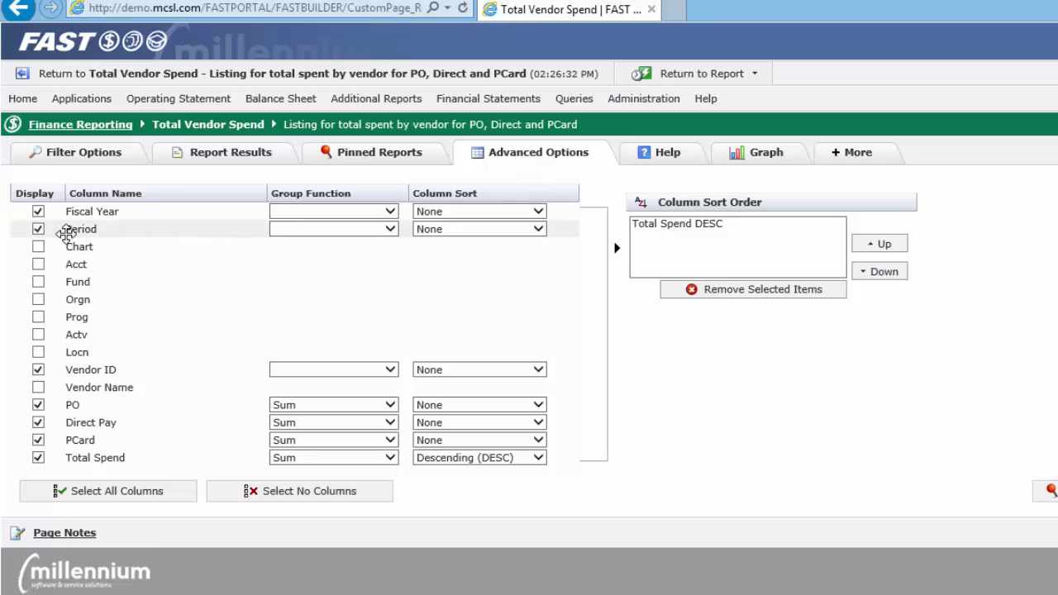
click(38, 229)
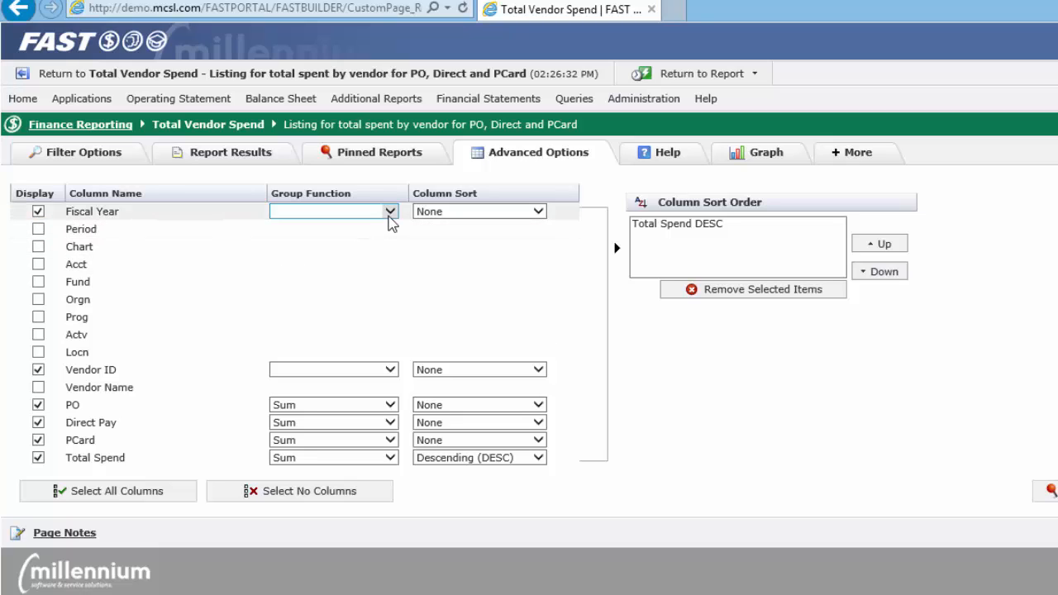
click(537, 212)
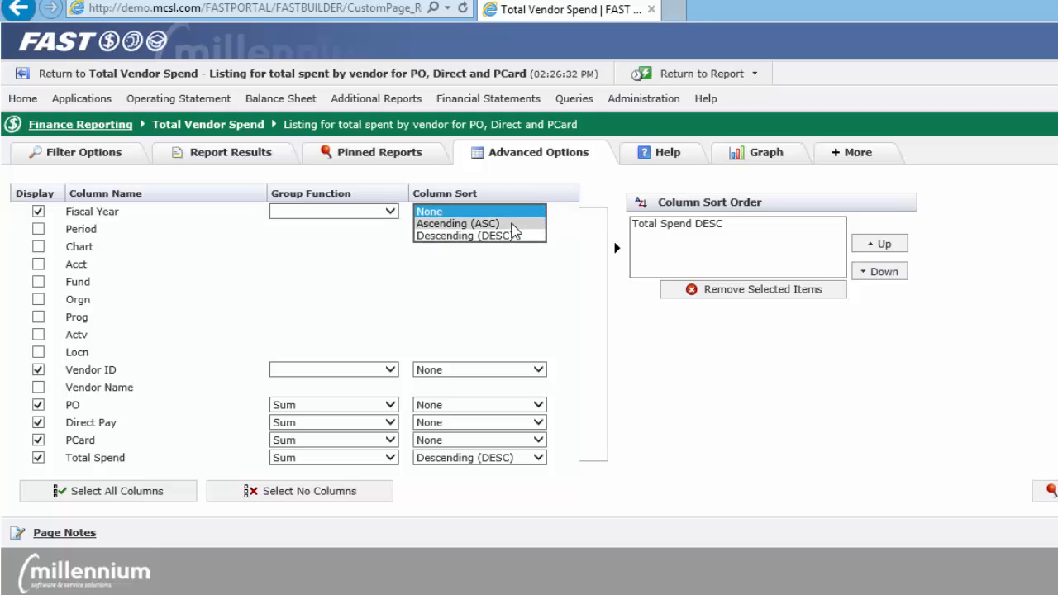
click(513, 225)
Step: Move Fiscal Year ASC above Total Spend DESC in the column sort order and execute the report
click(688, 237)
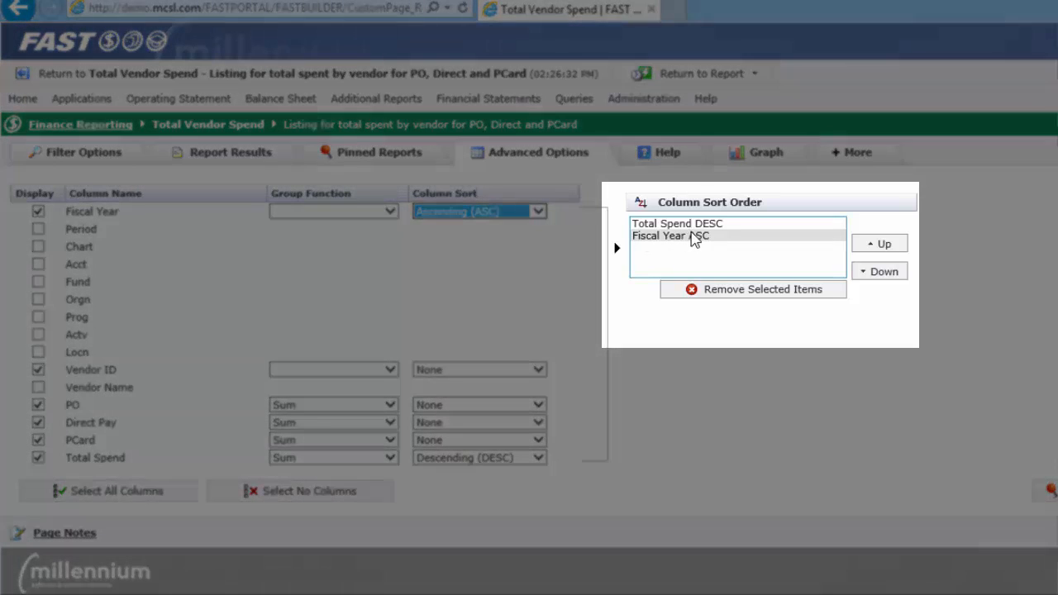
click(691, 225)
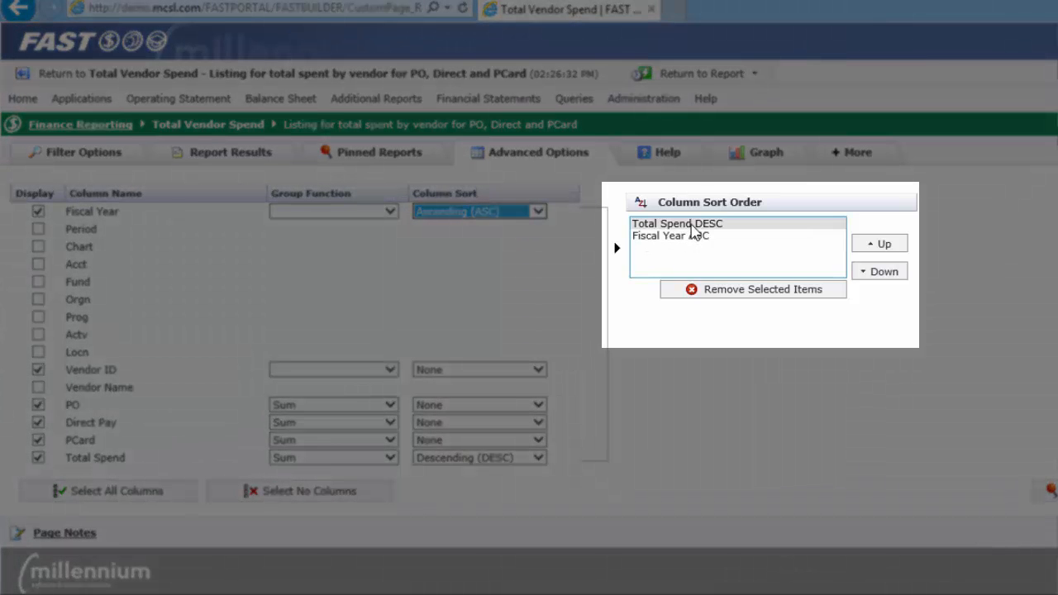
click(693, 229)
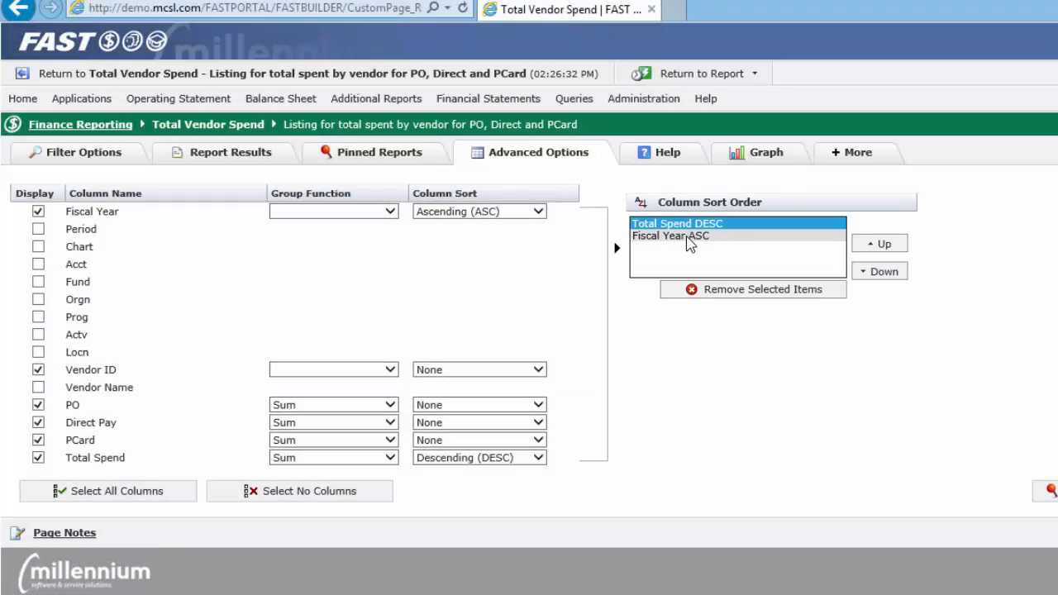
click(690, 238)
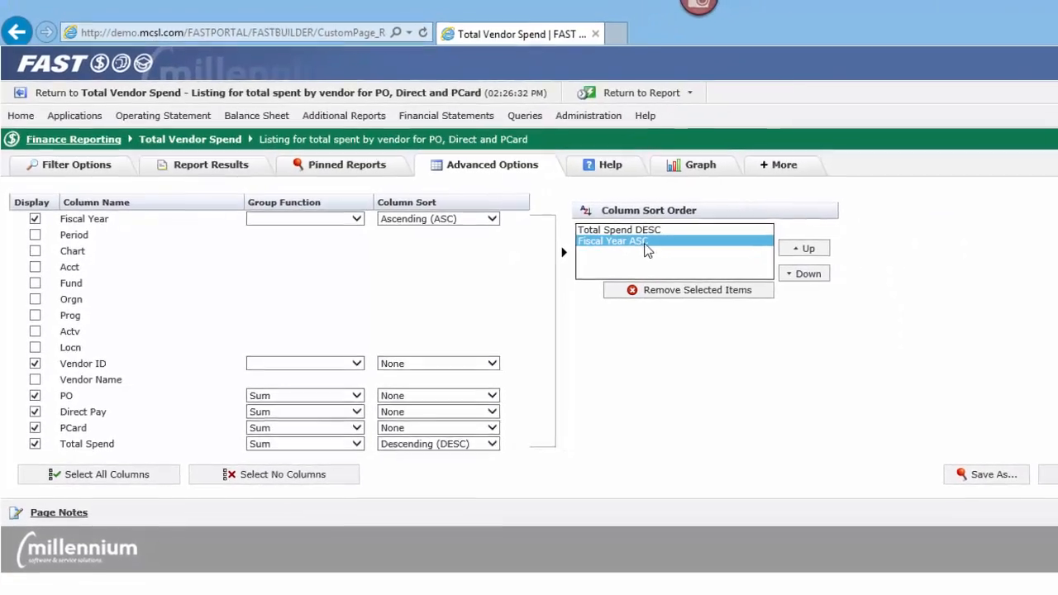
click(798, 251)
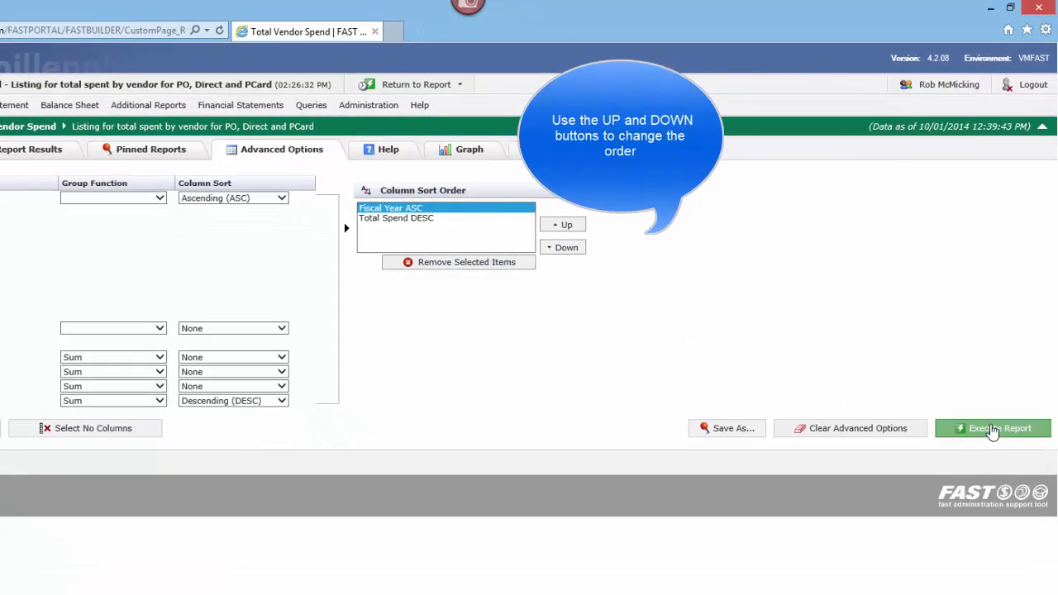
click(992, 430)
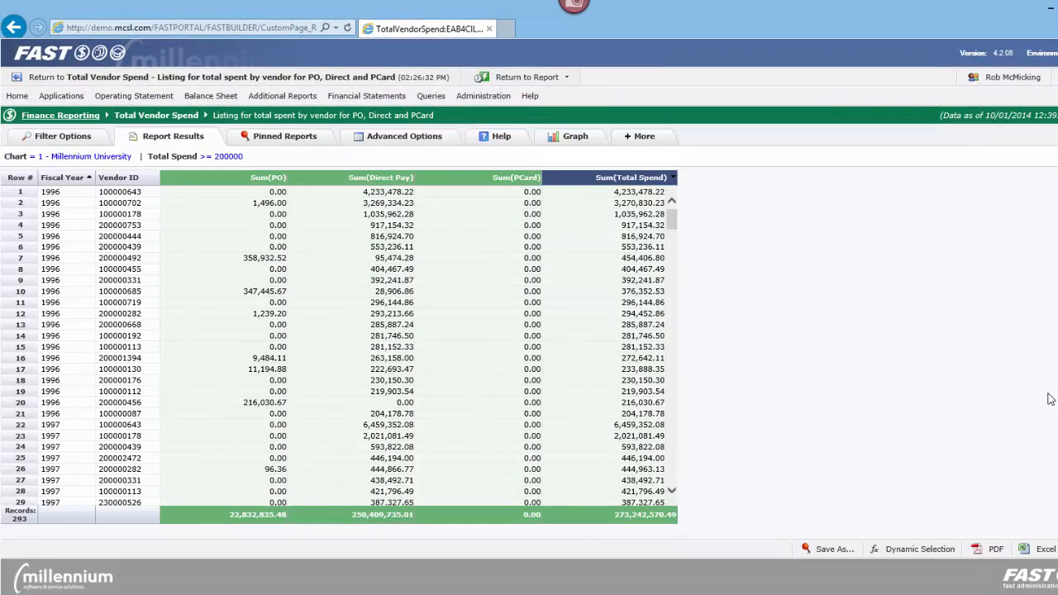